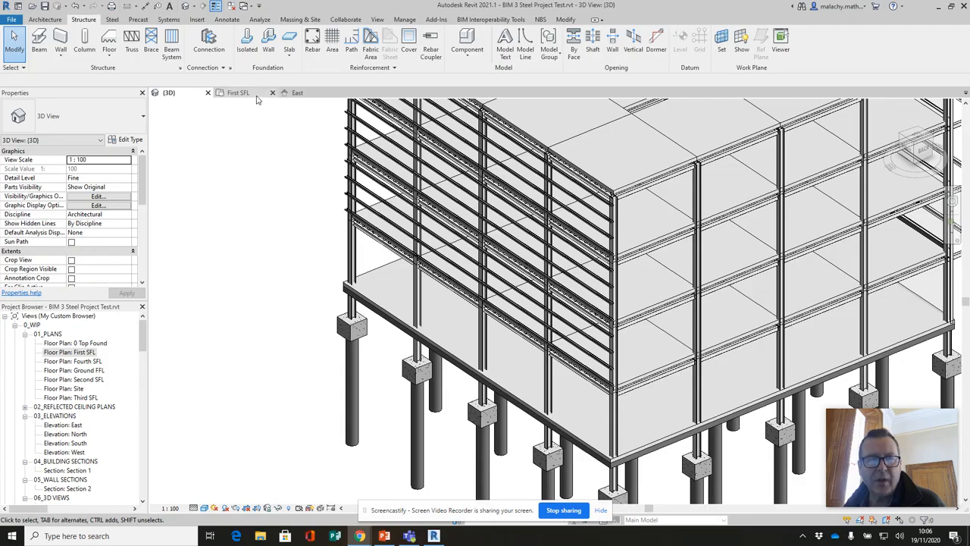
{"action": "left_click", "coordinate": [252, 94]}
{"action": "scroll", "coordinate": [523, 320], "scroll_direction": "down", "scroll_amount": 3}
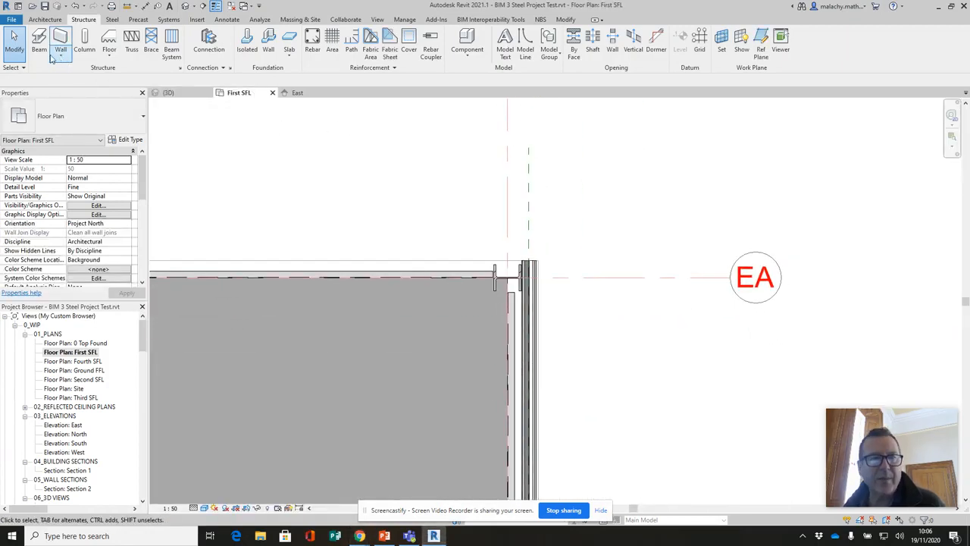
{"action": "scroll", "coordinate": [40, 53], "scroll_direction": "up", "scroll_amount": 1}
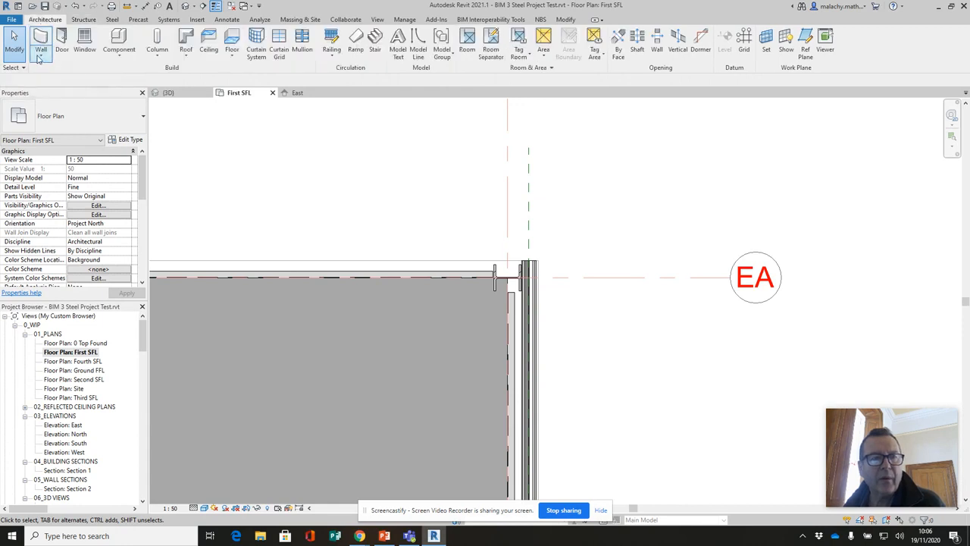
{"action": "left_click", "coordinate": [34, 59]}
{"action": "left_click", "coordinate": [26, 71]}
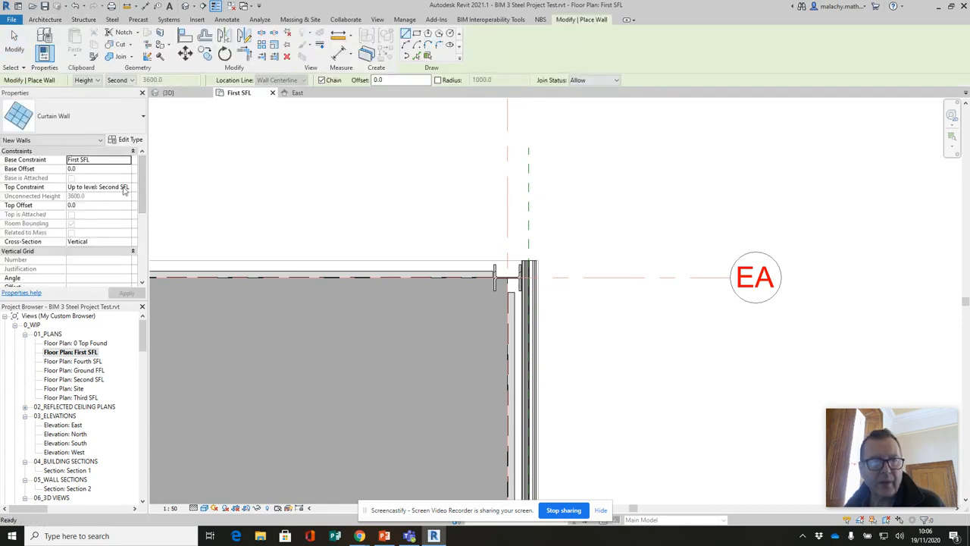
{"action": "left_click", "coordinate": [114, 116]}
{"action": "scroll", "coordinate": [123, 173], "scroll_direction": "up", "scroll_amount": 2}
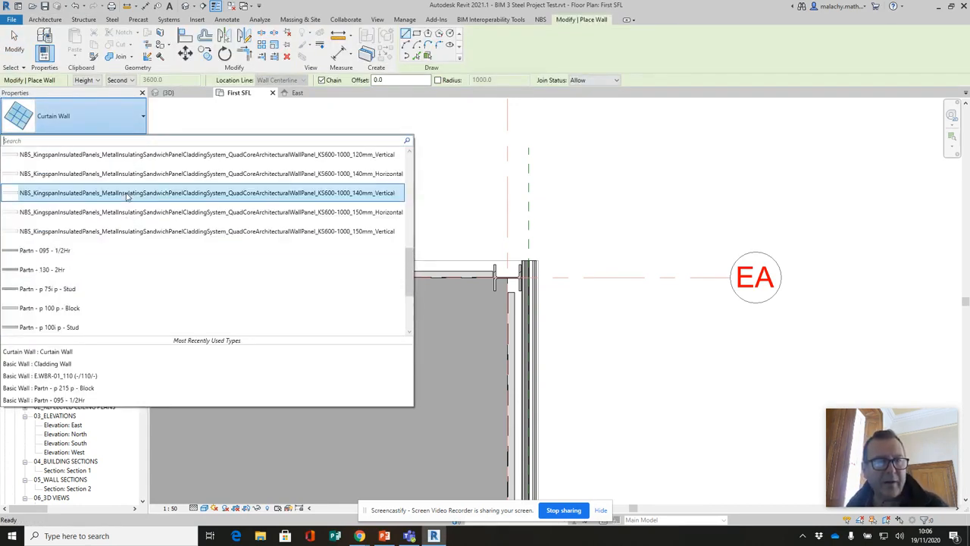
{"action": "scroll", "coordinate": [128, 196], "scroll_direction": "up", "scroll_amount": 1}
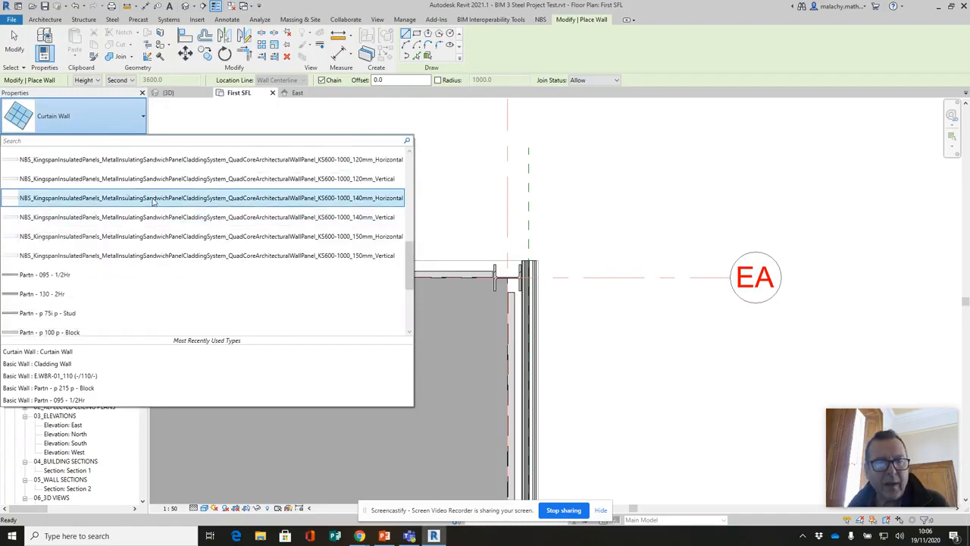
{"action": "left_click", "coordinate": [254, 181]}
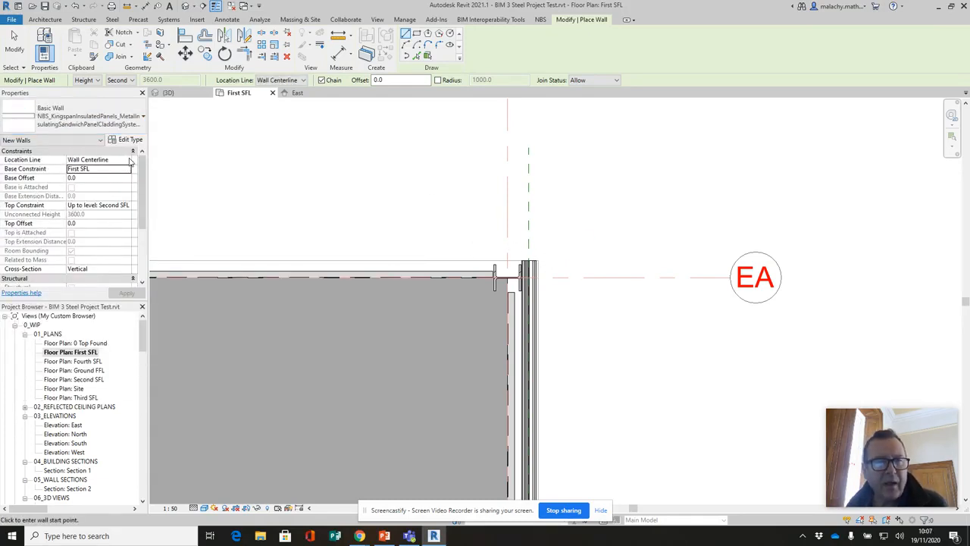
{"action": "scroll", "coordinate": [362, 267], "scroll_direction": "down", "scroll_amount": 4}
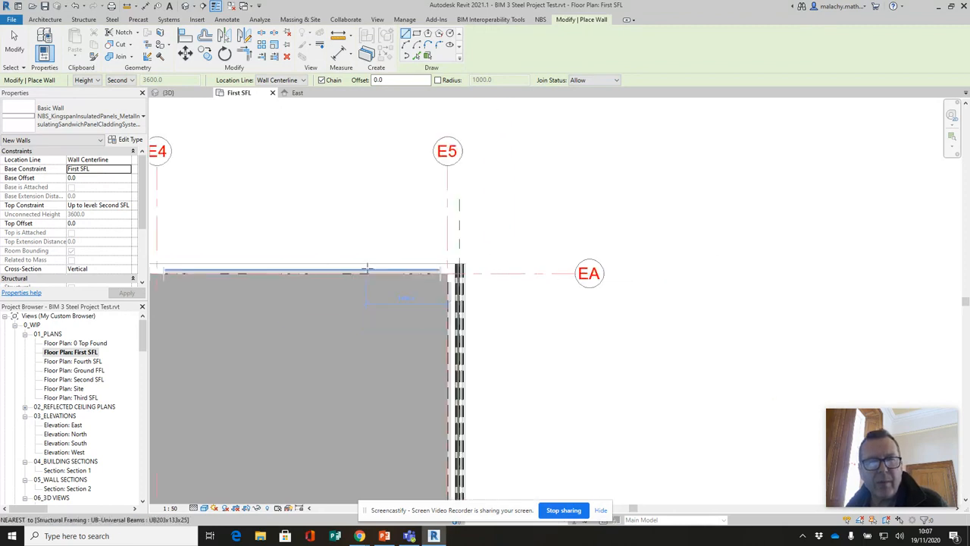
{"action": "left_click", "coordinate": [126, 160]}
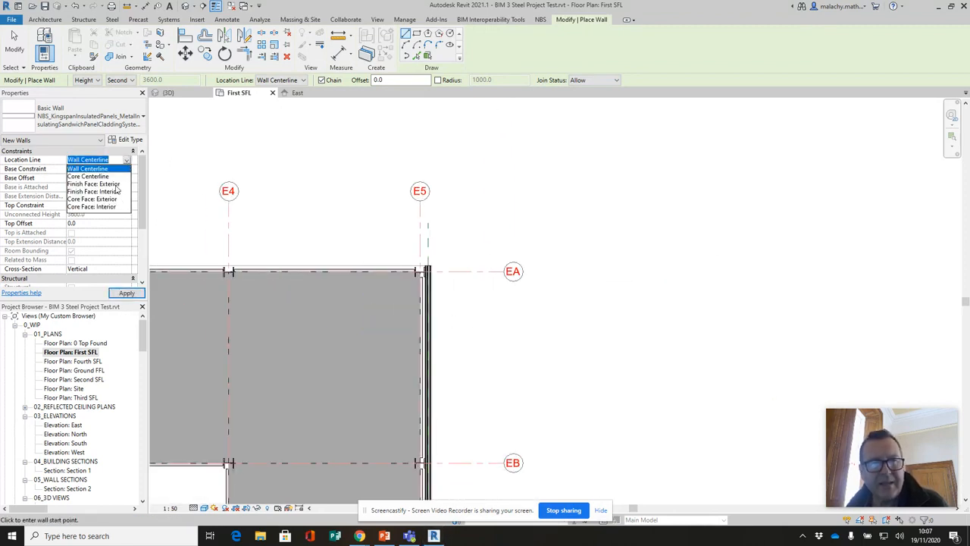
{"action": "left_click", "coordinate": [114, 184]}
- Draw the cladding wall along the outer face of the rails on the grid E5 side, from grid EE up to grid EA
{"action": "scroll", "coordinate": [481, 342], "scroll_direction": "down", "scroll_amount": 3}
{"action": "middle_click_drag", "start_coordinate": [493, 348], "coordinate": [491, 190]}
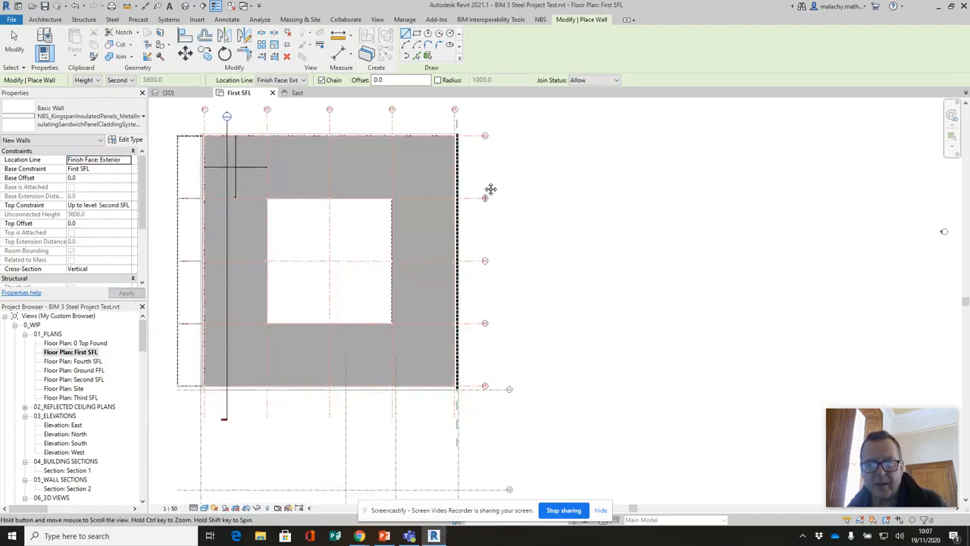
{"action": "scroll", "coordinate": [465, 382], "scroll_direction": "up", "scroll_amount": 8}
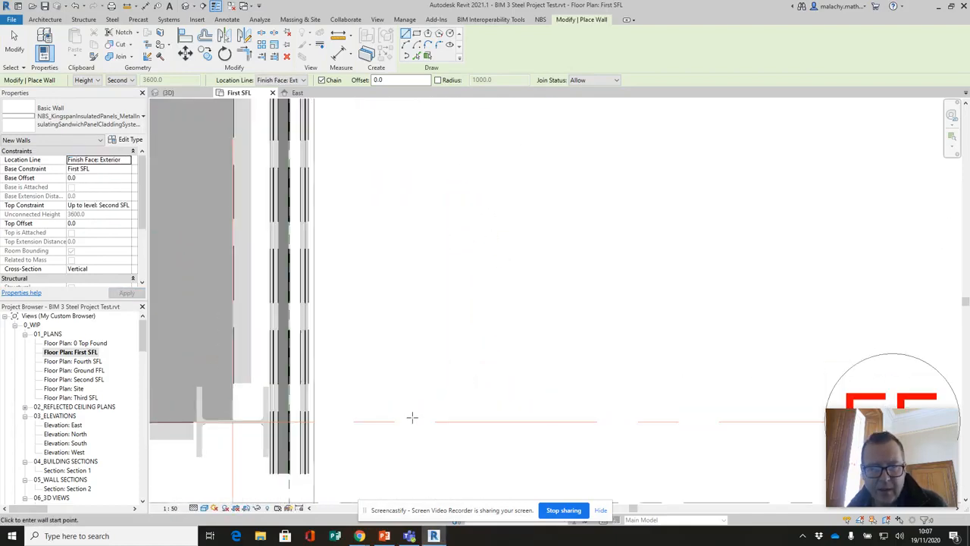
{"action": "left_click", "coordinate": [308, 474]}
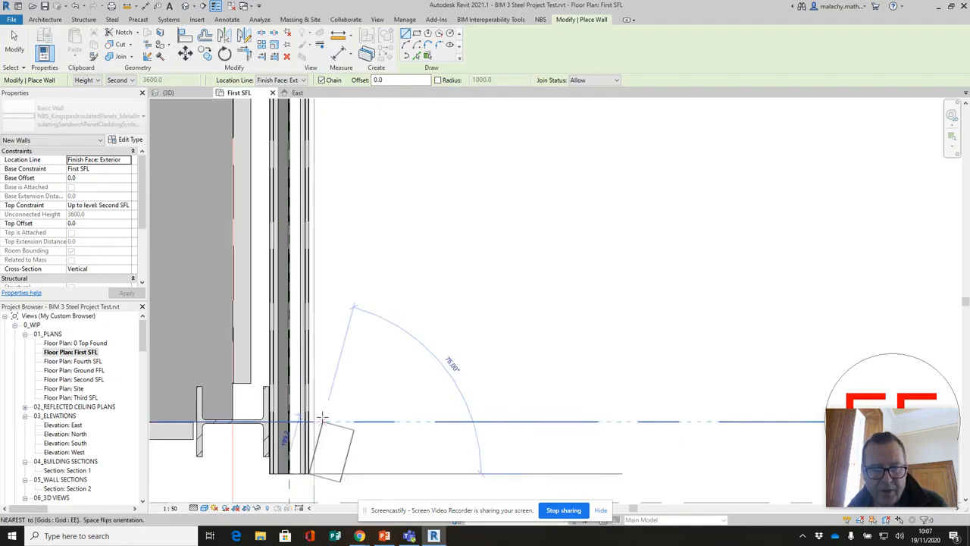
{"action": "scroll", "coordinate": [310, 354], "scroll_direction": "down", "scroll_amount": 5}
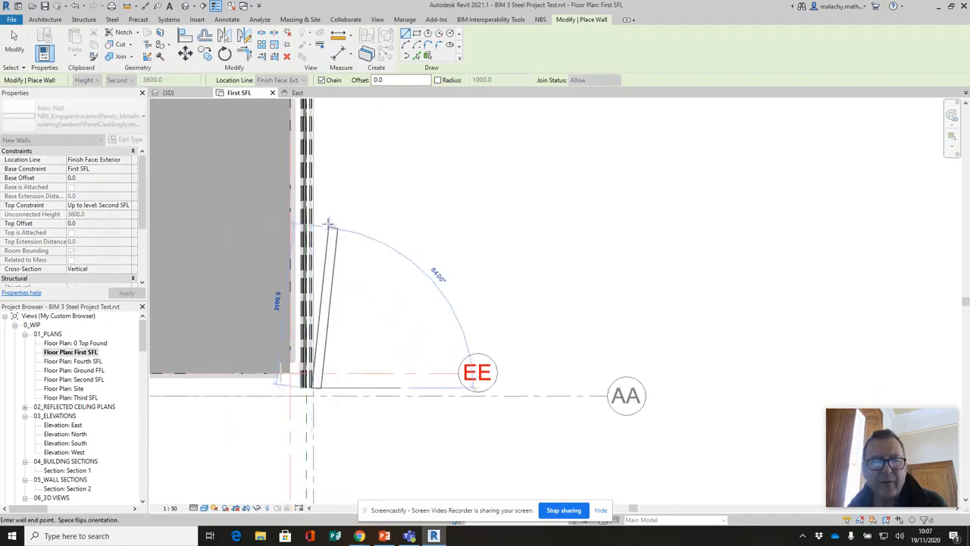
{"action": "scroll", "coordinate": [330, 225], "scroll_direction": "down", "scroll_amount": 5}
{"action": "middle_click_drag", "start_coordinate": [338, 194], "coordinate": [323, 434]}
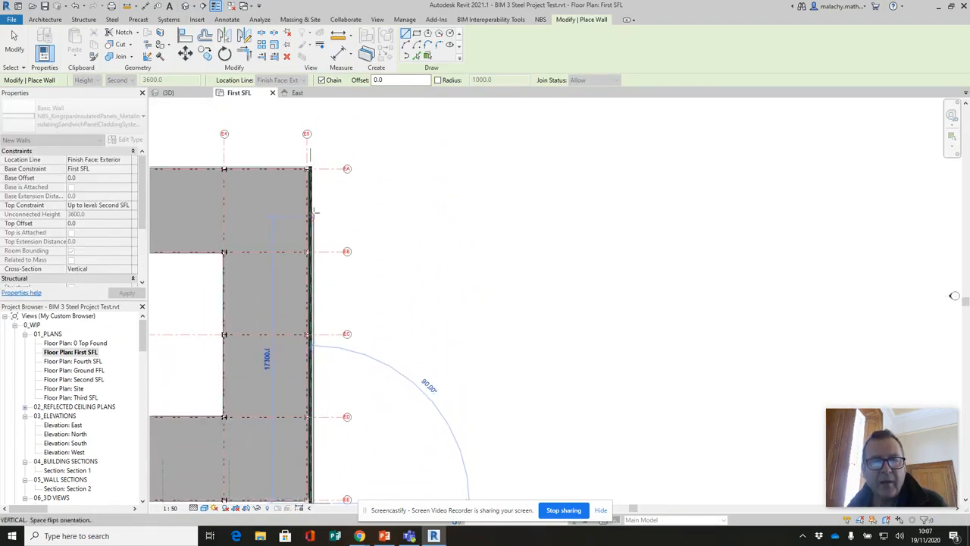
{"action": "scroll", "coordinate": [307, 155], "scroll_direction": "up", "scroll_amount": 6}
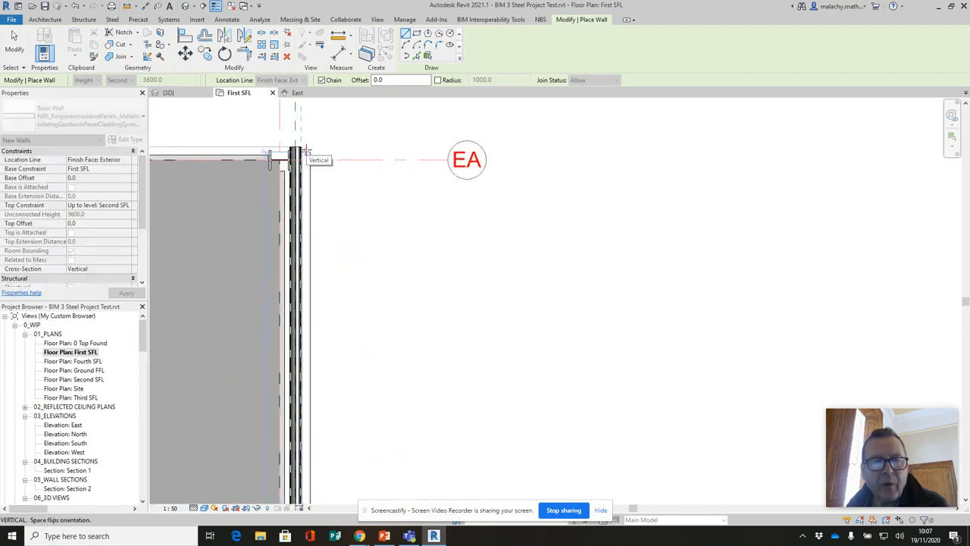
{"action": "scroll", "coordinate": [308, 150], "scroll_direction": "up", "scroll_amount": 4}
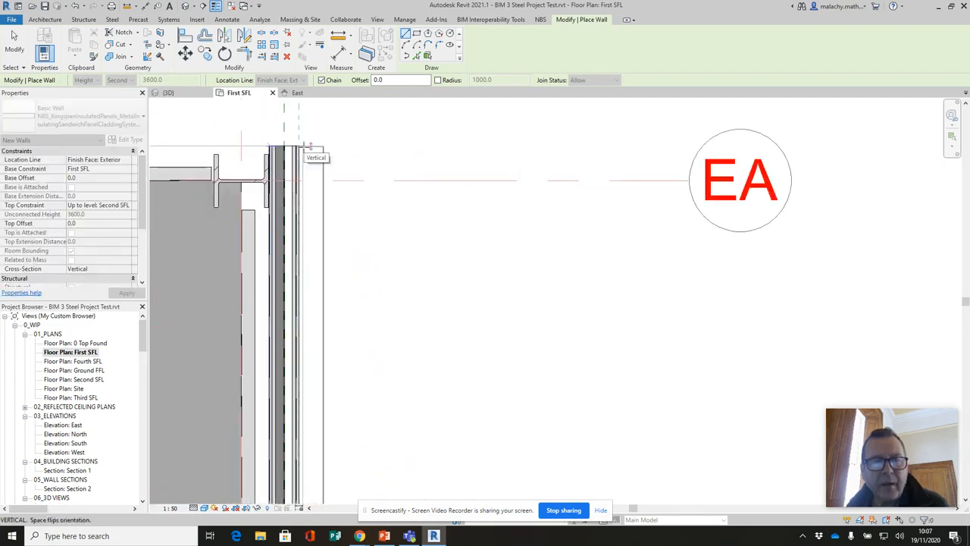
{"action": "left_click", "coordinate": [307, 145]}
{"action": "key", "text": "Escape"}
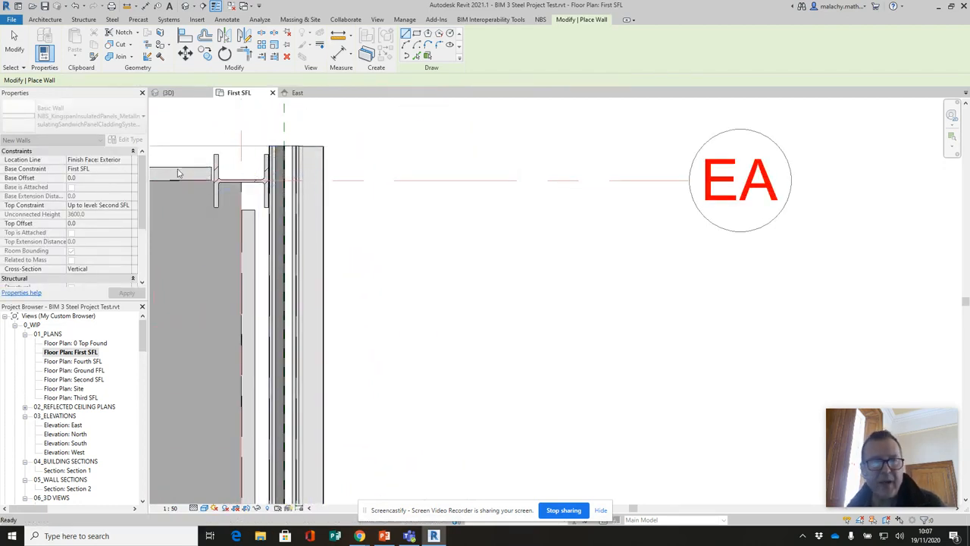
- Try to raise the wall by setting the top constraint to Up to level: Fourth SFL
{"action": "left_click", "coordinate": [125, 205]}
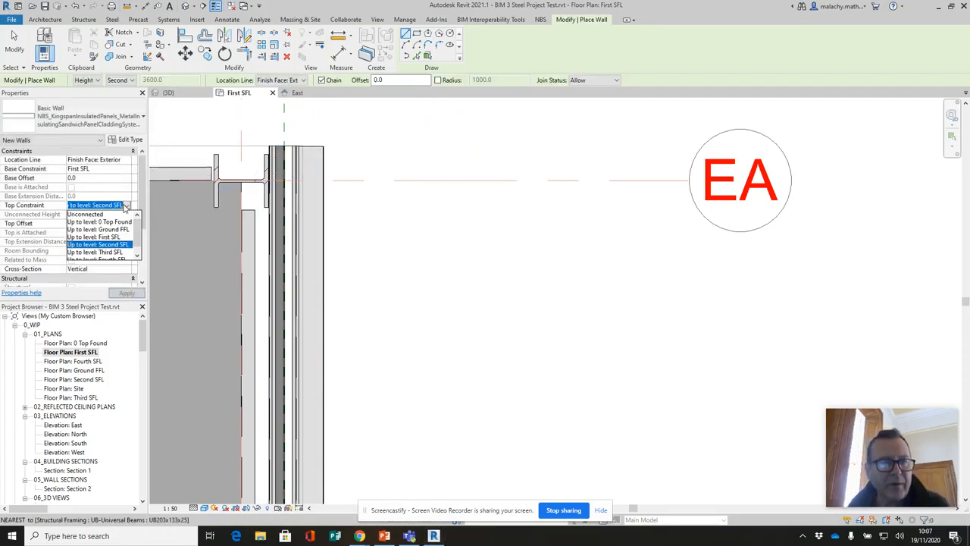
{"action": "left_click", "coordinate": [136, 260]}
{"action": "left_click", "coordinate": [97, 253]}
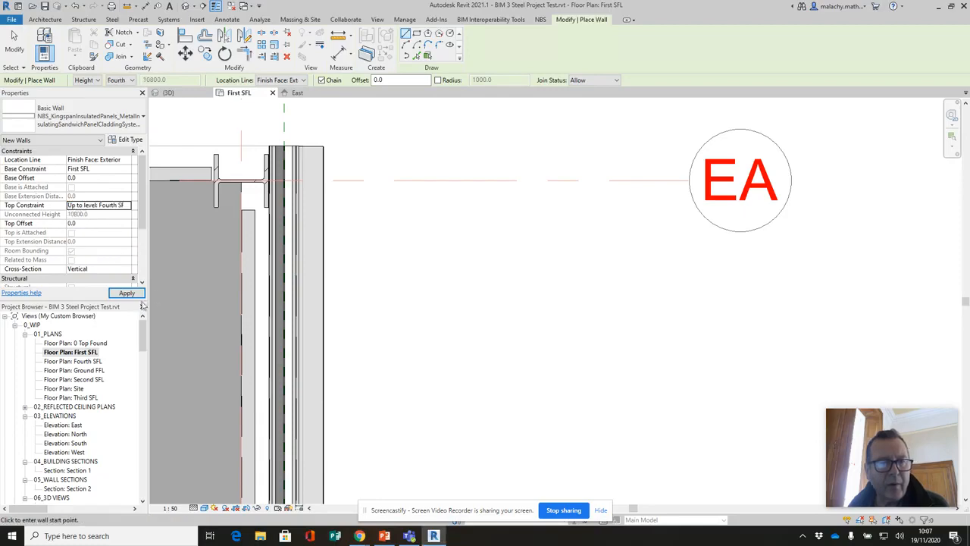
{"action": "left_click", "coordinate": [127, 294]}
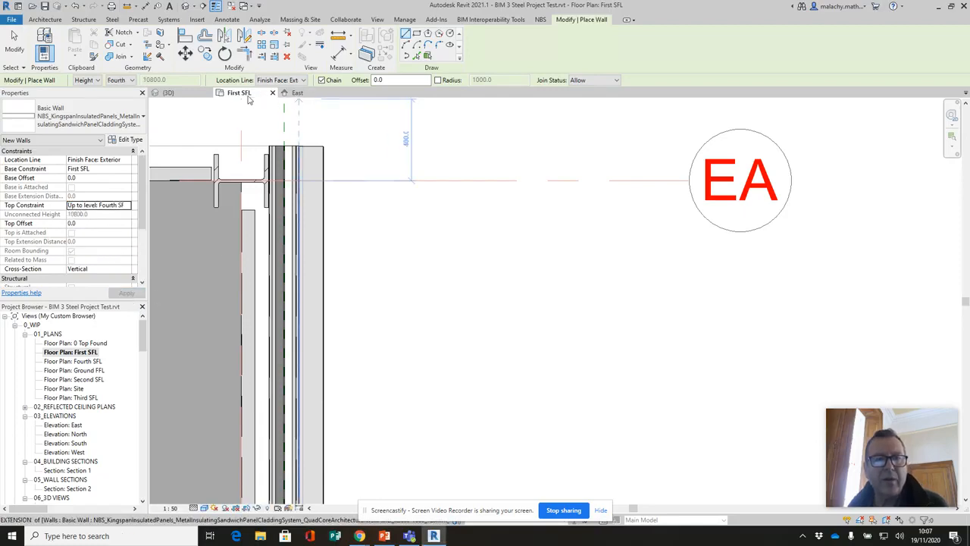
- In the 3D view, set the placed cladding wall's top constraint to Up to level: Fourth SFL
{"action": "left_click", "coordinate": [169, 92]}
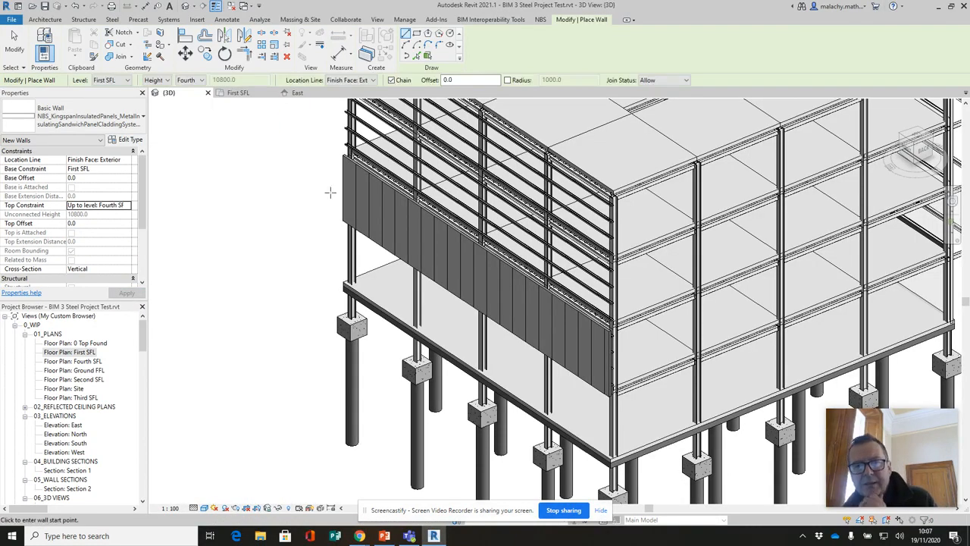
{"action": "key", "text": "Escape"}
{"action": "key", "text": "Escape"}
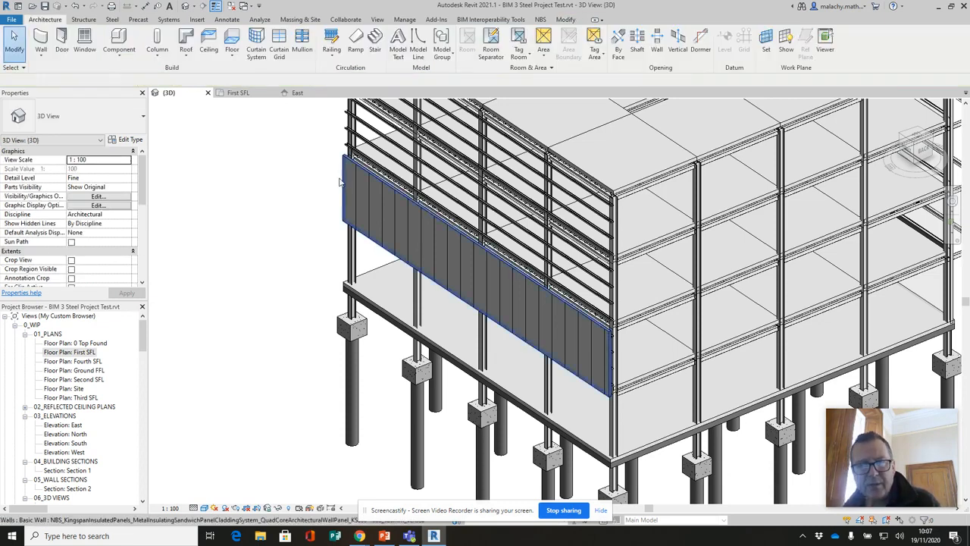
{"action": "left_click", "coordinate": [343, 179]}
{"action": "key", "text": "Escape"}
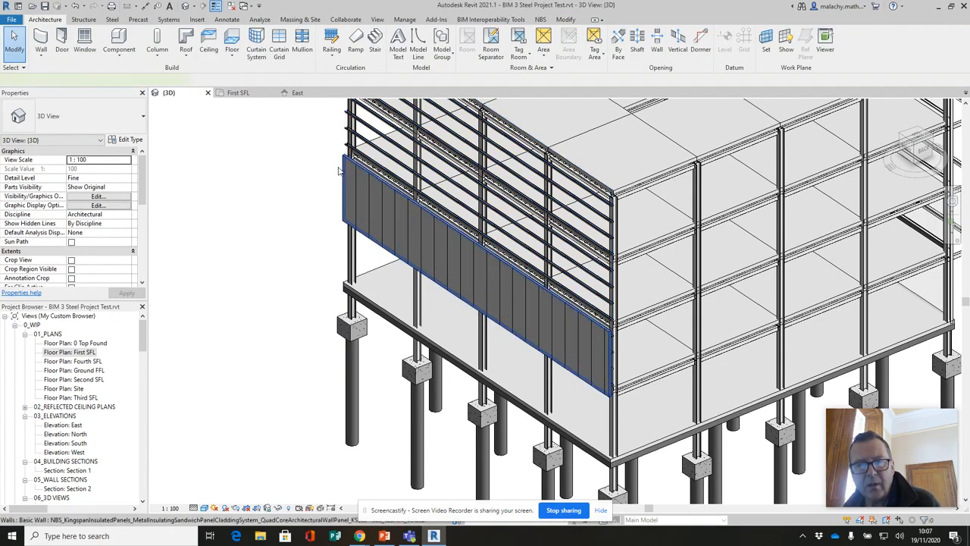
{"action": "left_click", "coordinate": [340, 171]}
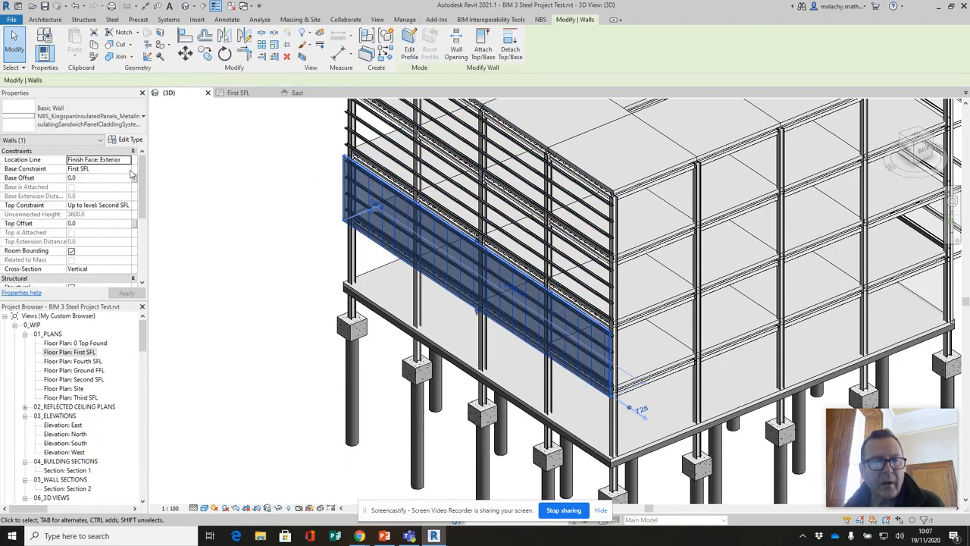
{"action": "left_click", "coordinate": [122, 206]}
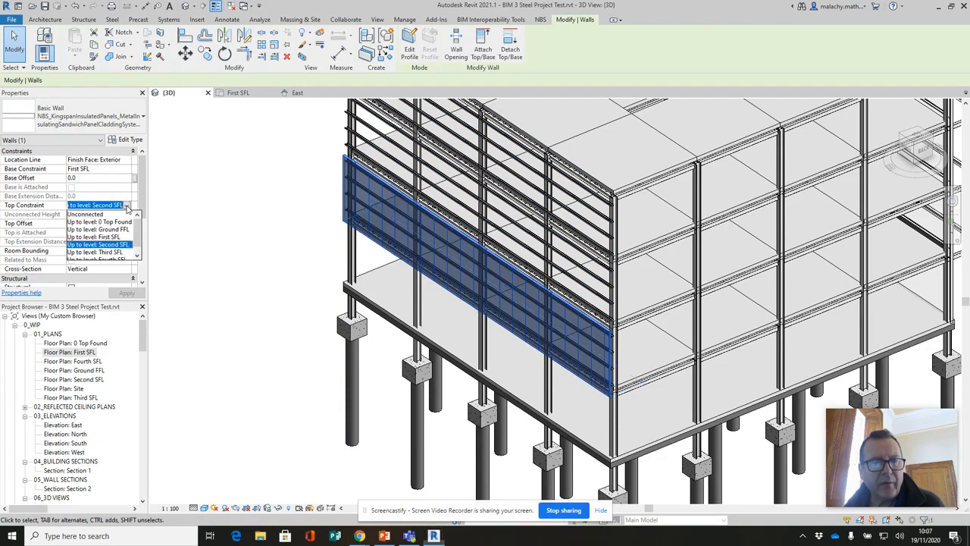
{"action": "left_click", "coordinate": [117, 259]}
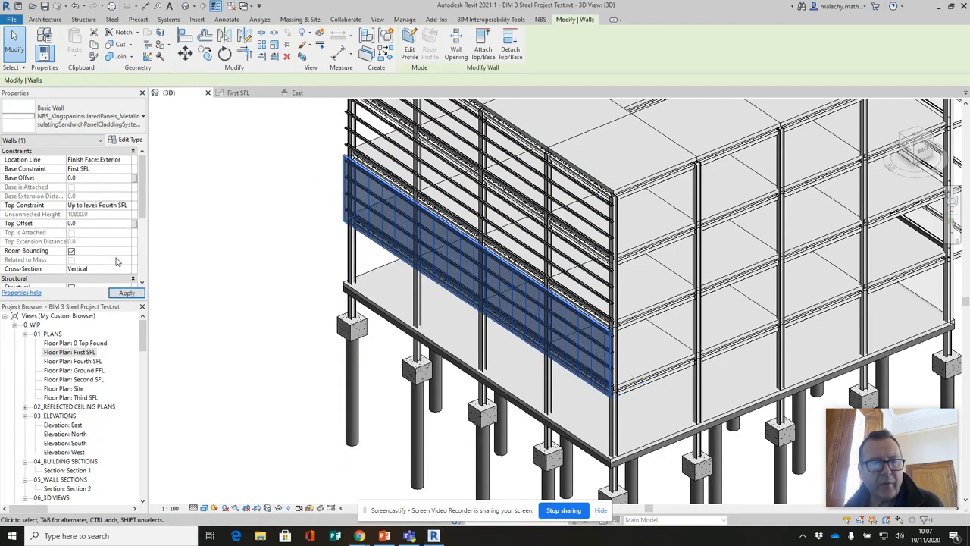
{"action": "left_click", "coordinate": [231, 250]}
- Examine the cladding wall on the 3D building model from several angles
{"action": "scroll", "coordinate": [241, 258], "scroll_direction": "down", "scroll_amount": 3}
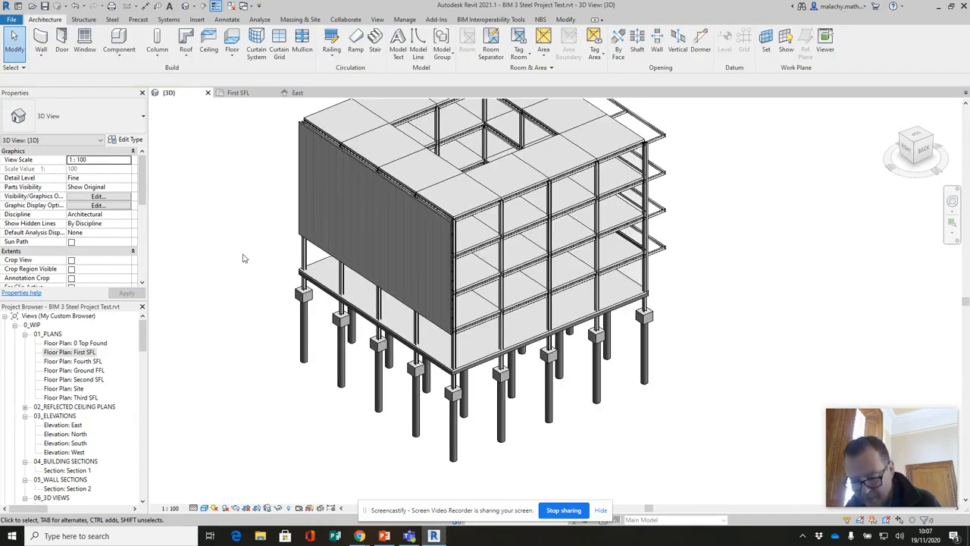
{"action": "middle_click_drag", "start_coordinate": [257, 256], "coordinate": [278, 278], "text": "shift"}
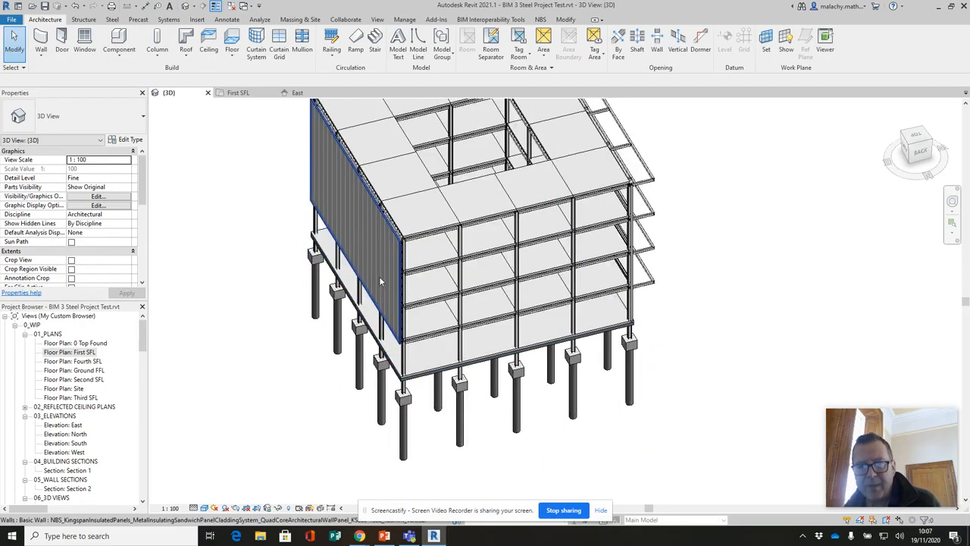
{"action": "scroll", "coordinate": [381, 273], "scroll_direction": "up", "scroll_amount": 3}
{"action": "scroll", "coordinate": [383, 273], "scroll_direction": "up", "scroll_amount": 2}
{"action": "middle_click_drag", "start_coordinate": [384, 277], "coordinate": [463, 293], "text": "shift"}
{"action": "scroll", "coordinate": [413, 289], "scroll_direction": "down", "scroll_amount": 3}
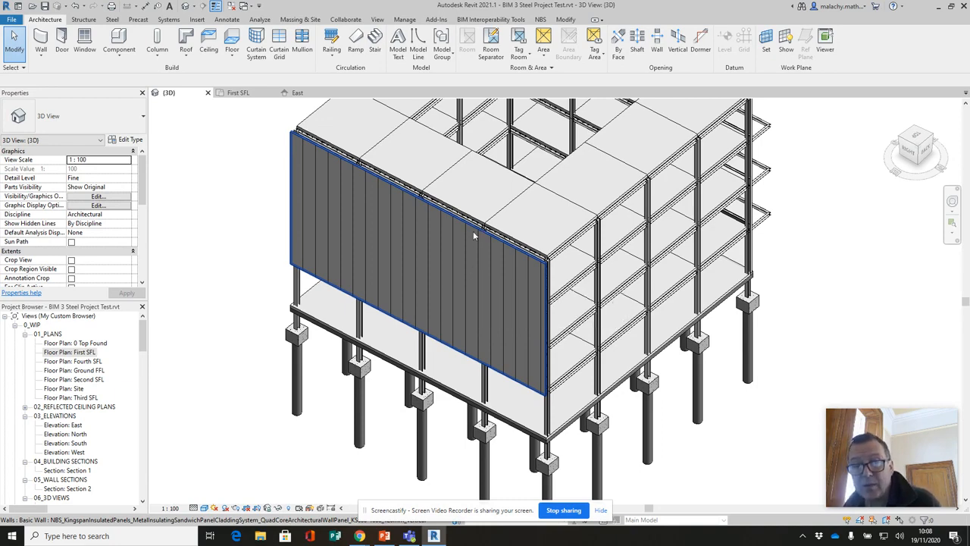
- Edit the cladding wall's profile in the East elevation, sketching a rectangular opening about 4729 mm wide between grids ED and EC, below Third SFL
{"action": "left_click", "coordinate": [299, 93]}
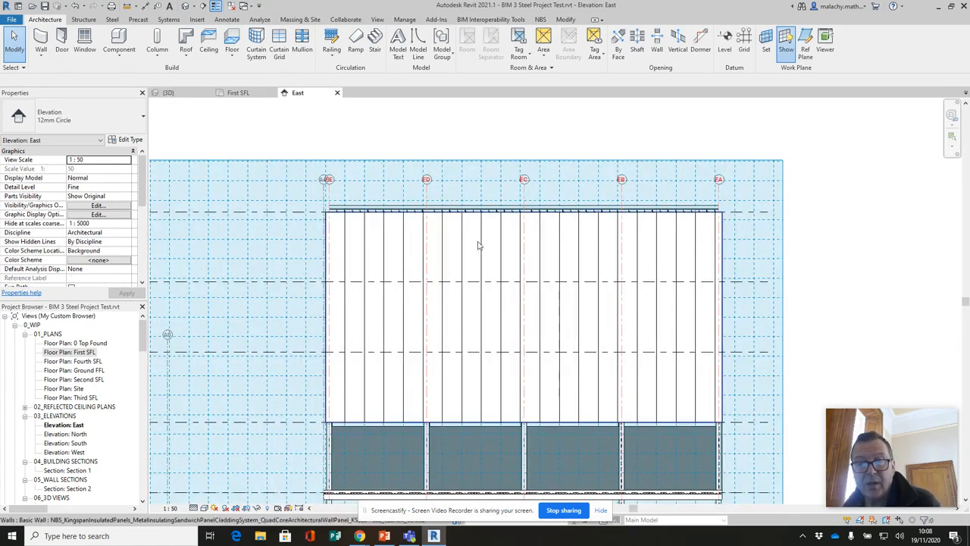
{"action": "left_click", "coordinate": [483, 258]}
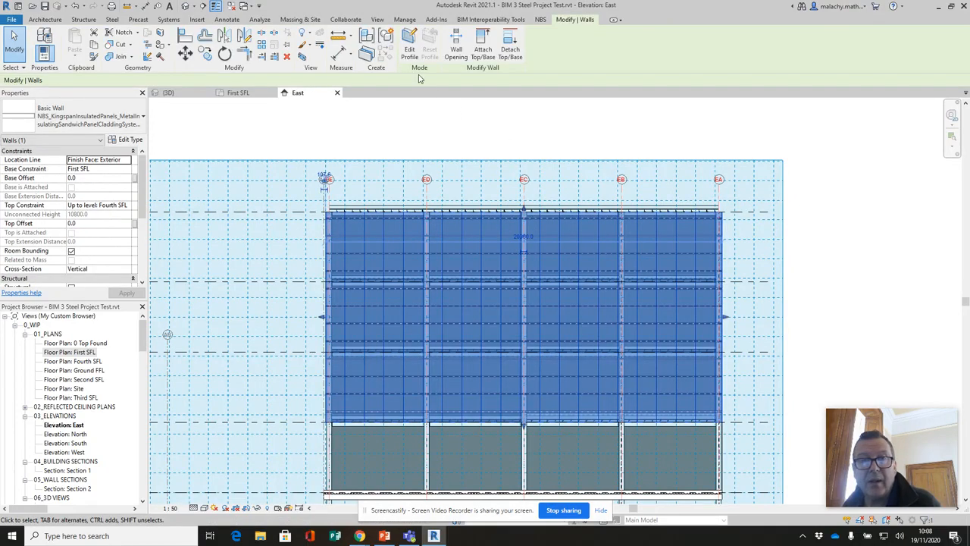
{"action": "left_click", "coordinate": [410, 44]}
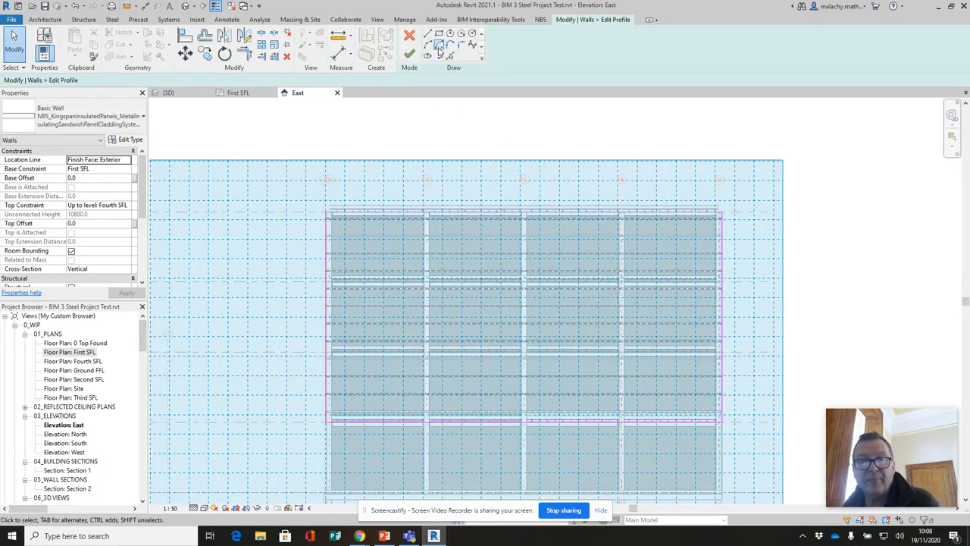
{"action": "left_click", "coordinate": [439, 34]}
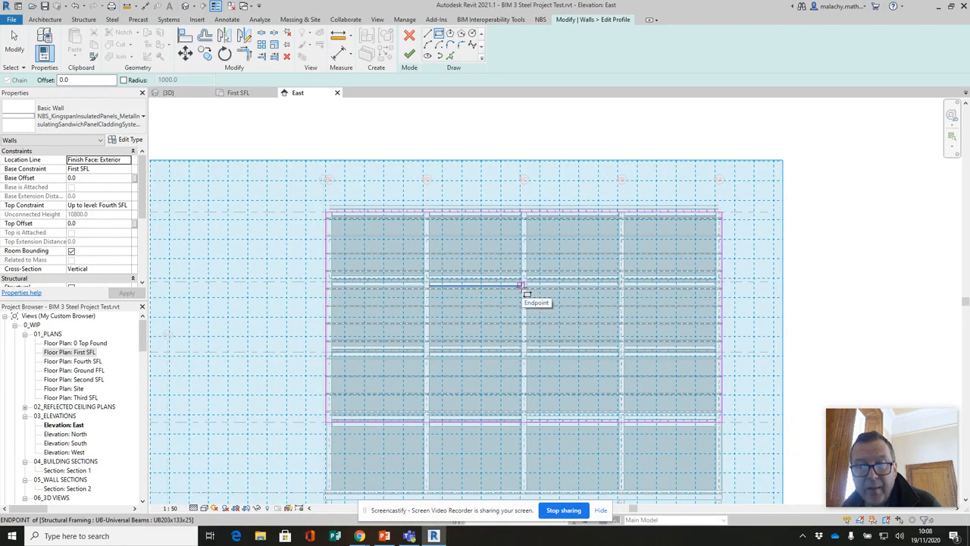
{"action": "scroll", "coordinate": [524, 285], "scroll_direction": "up", "scroll_amount": 3}
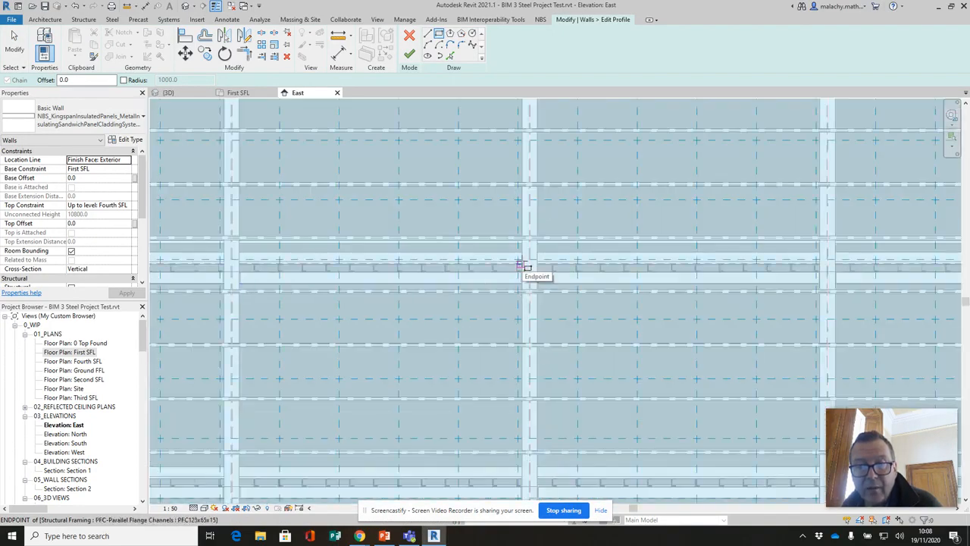
{"action": "left_click", "coordinate": [522, 285]}
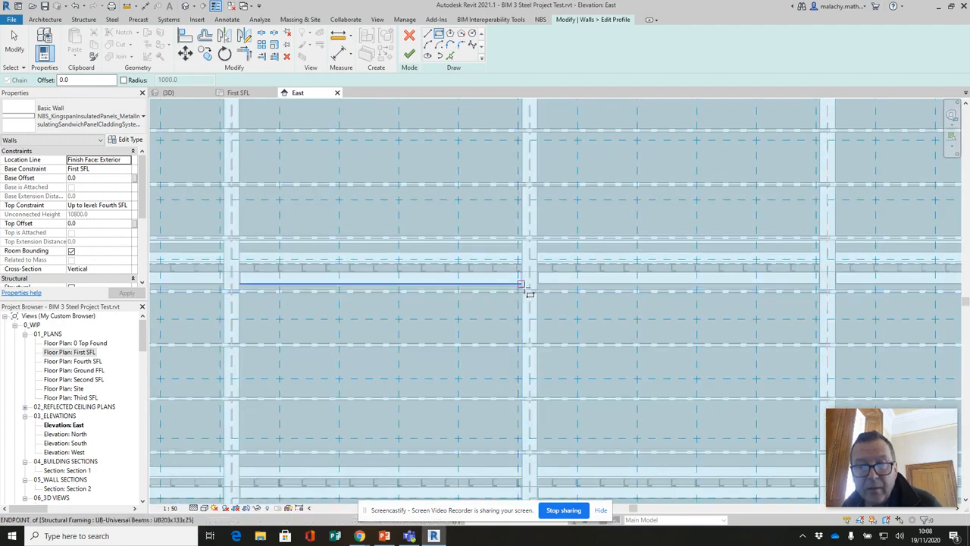
{"action": "left_click", "coordinate": [242, 453]}
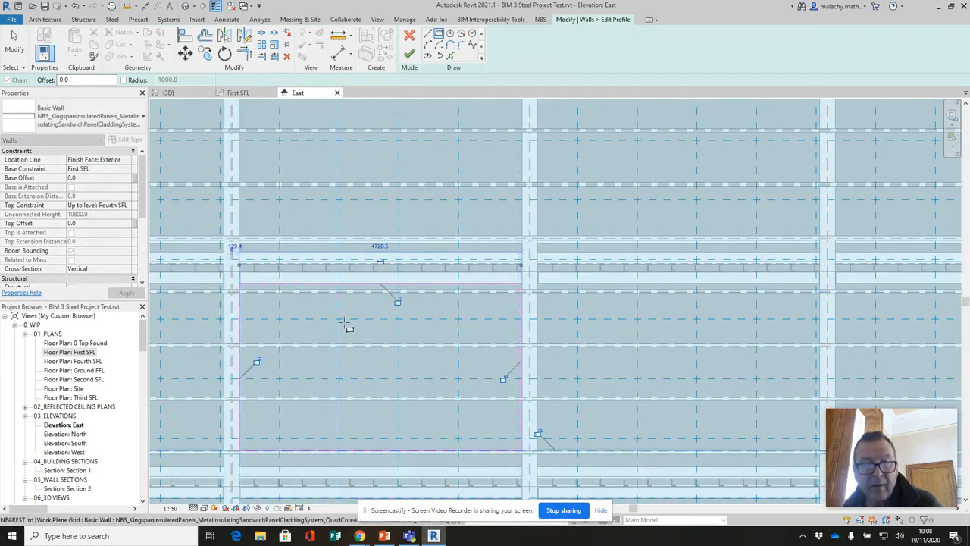
- Finish the wall profile edit to cut the rectangular opening through the cladding wall between grids ED and EC
{"action": "left_click", "coordinate": [410, 55]}
{"action": "scroll", "coordinate": [478, 322], "scroll_direction": "down", "scroll_amount": 3}
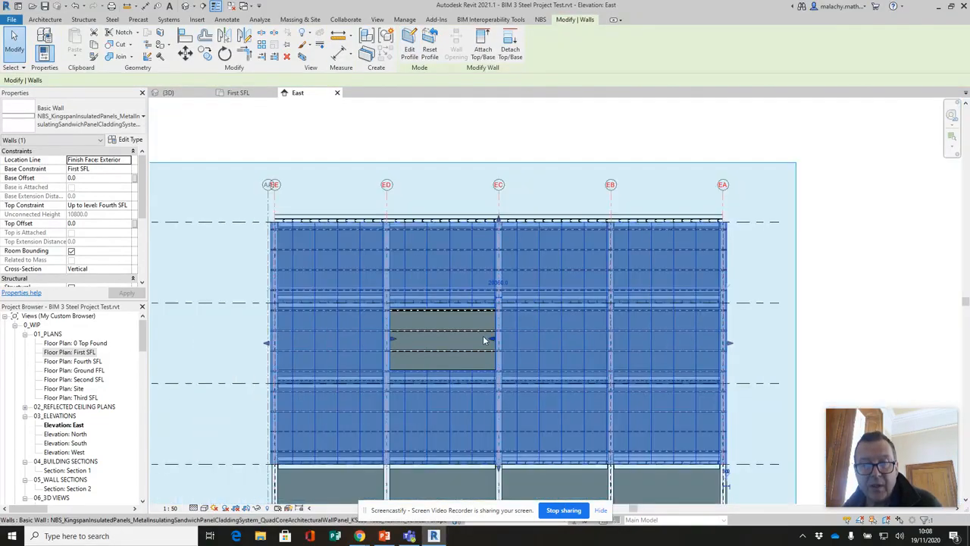
{"action": "key", "text": "Escape"}
{"action": "scroll", "coordinate": [461, 342], "scroll_direction": "down", "scroll_amount": 2}
{"action": "scroll", "coordinate": [453, 344], "scroll_direction": "up", "scroll_amount": 5}
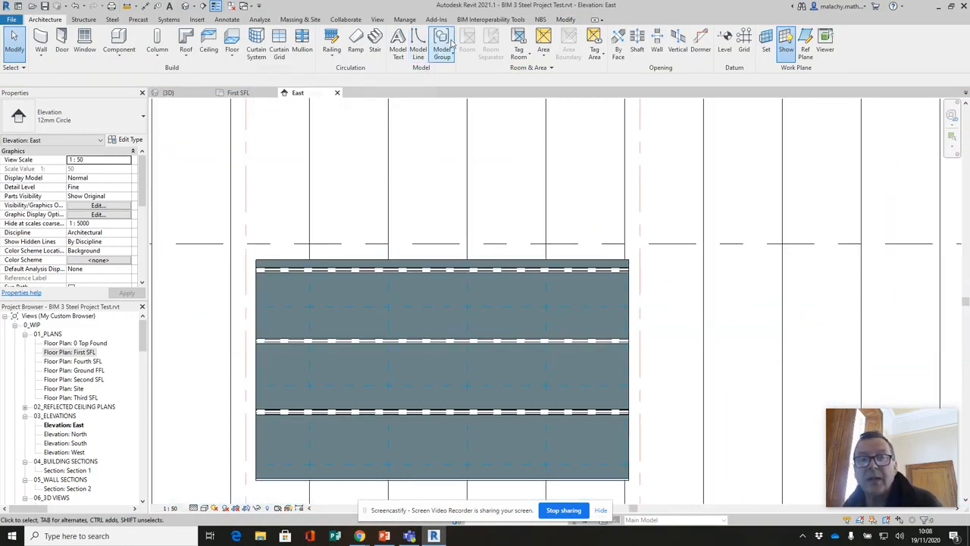
- Unpin the middle Kingspan rail crossing the opening and split it in two near the middle of the opening
{"action": "left_click", "coordinate": [568, 20]}
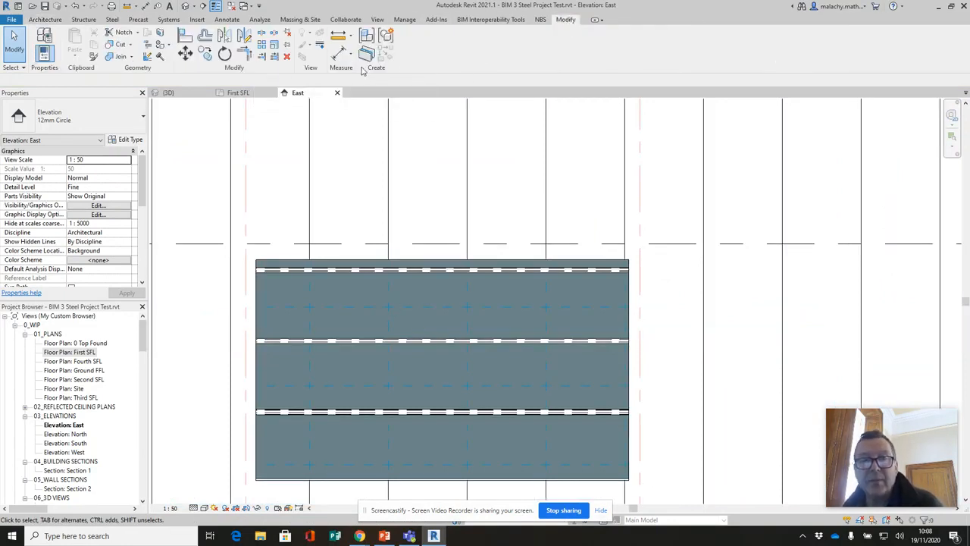
{"action": "left_click", "coordinate": [261, 34]}
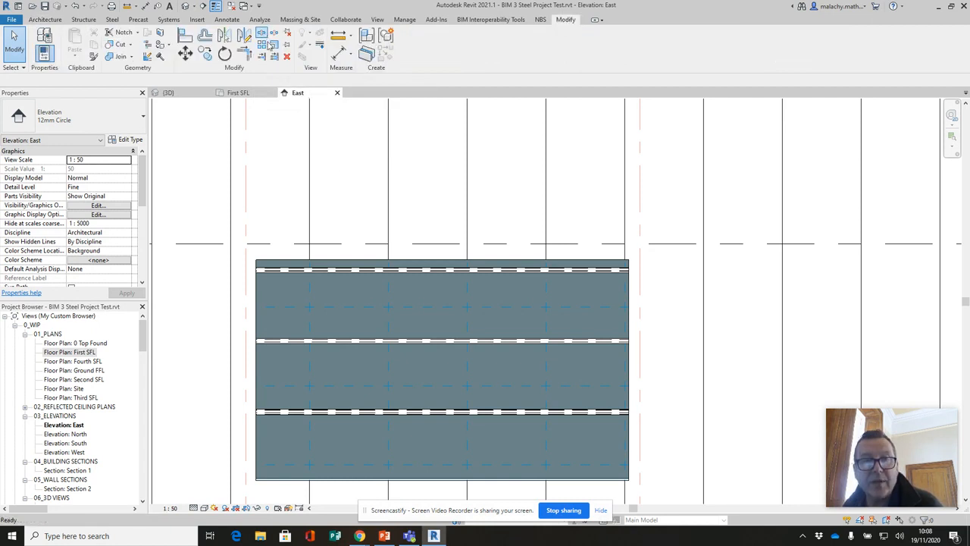
{"action": "left_click", "coordinate": [437, 341]}
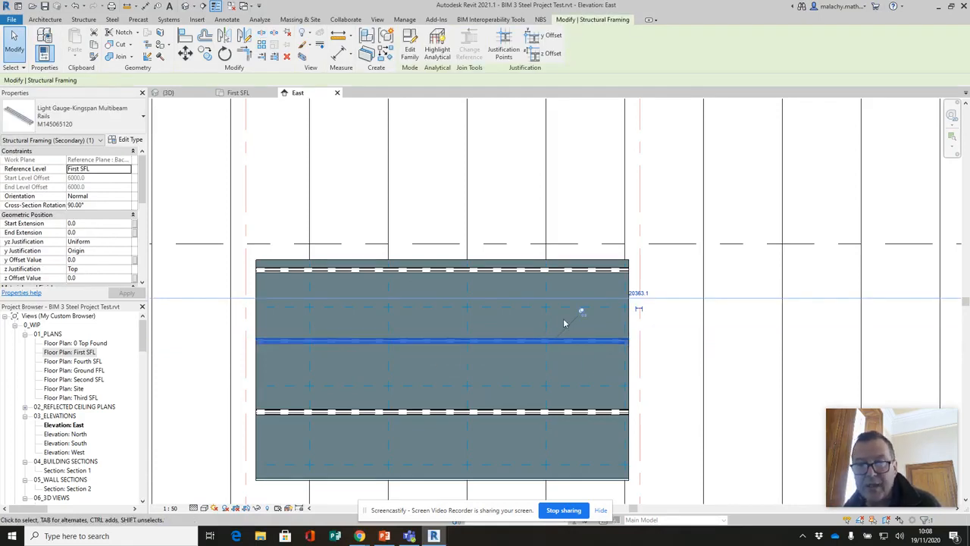
{"action": "left_click", "coordinate": [582, 312]}
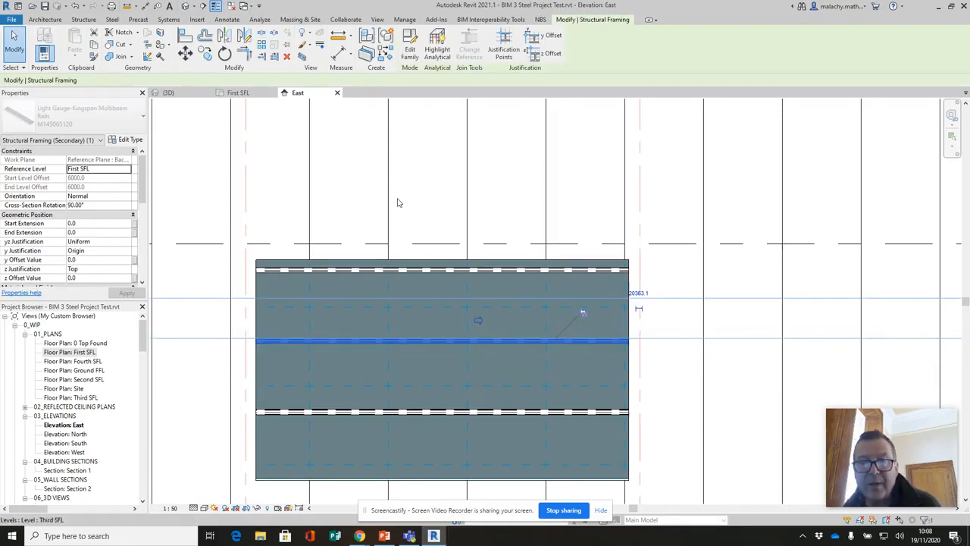
{"action": "left_click", "coordinate": [265, 35]}
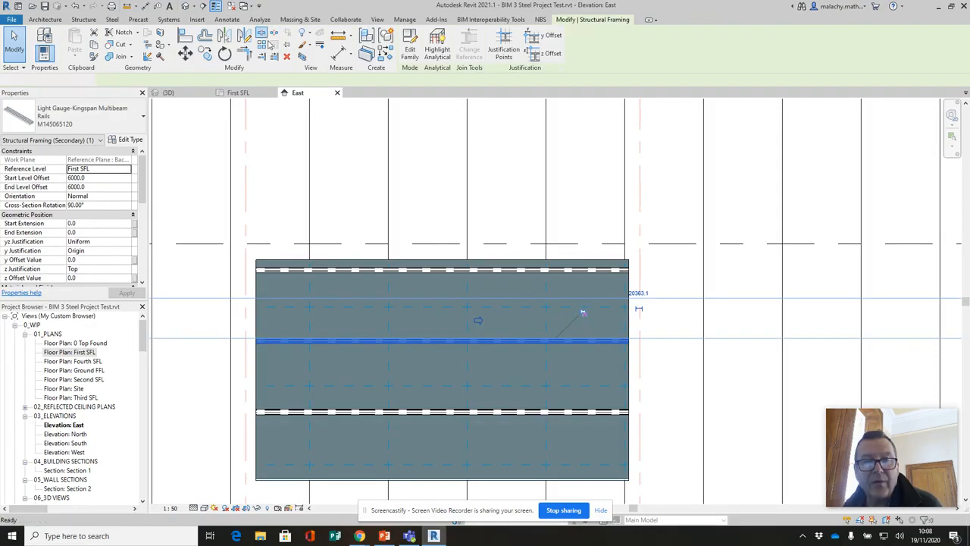
{"action": "left_click", "coordinate": [451, 365]}
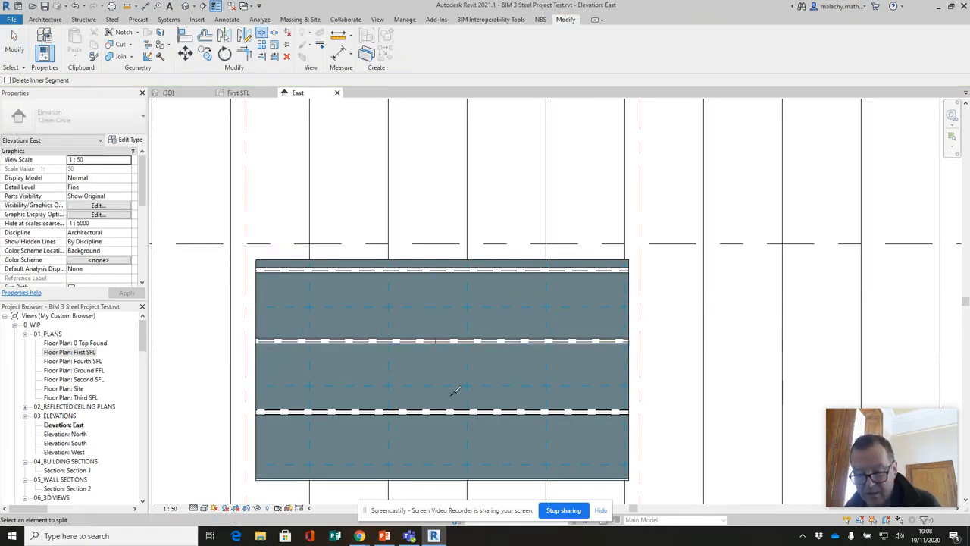
{"action": "key", "text": "Escape"}
- Pull the split ends of the middle rail back to the two side edges of the opening
{"action": "left_click", "coordinate": [455, 345]}
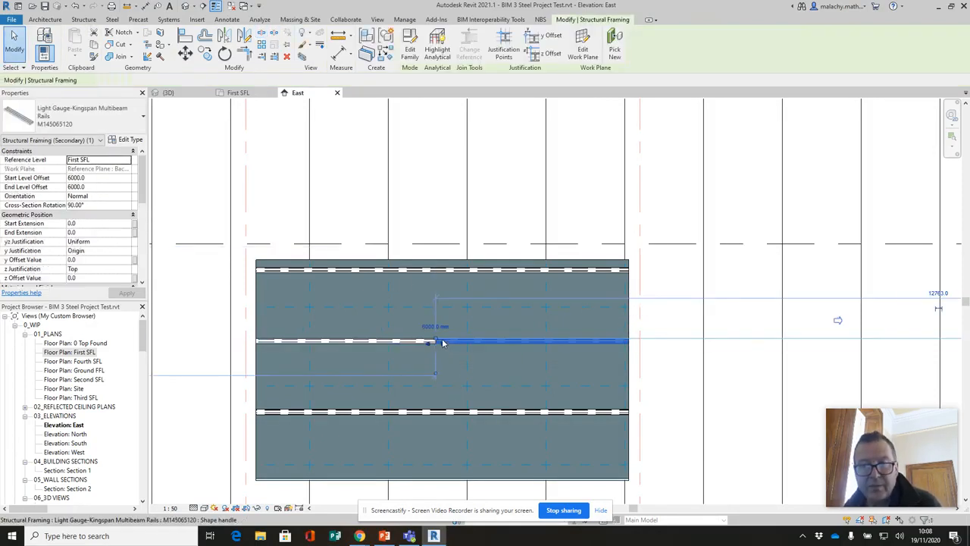
{"action": "left_click_drag", "start_coordinate": [436, 340], "coordinate": [629, 340]}
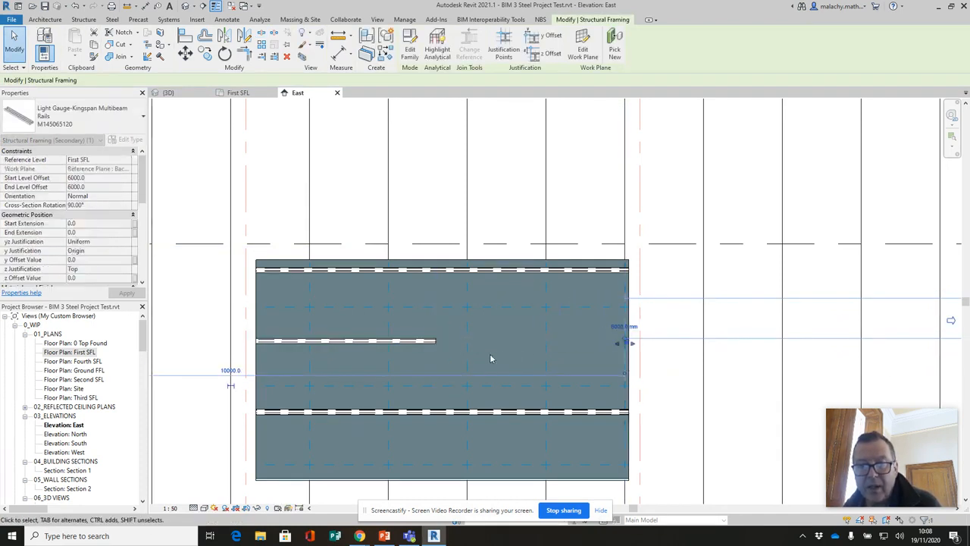
{"action": "left_click", "coordinate": [429, 343]}
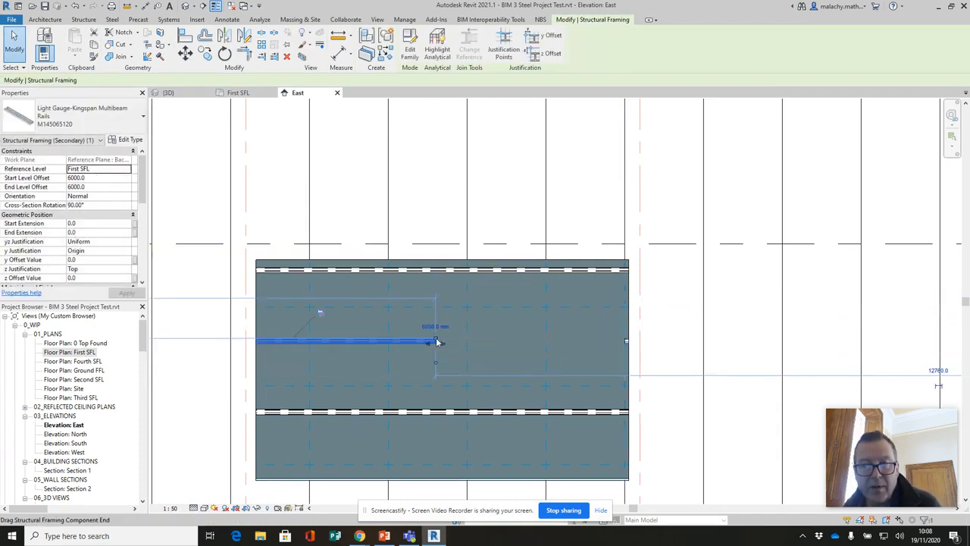
{"action": "left_click_drag", "start_coordinate": [437, 342], "coordinate": [258, 343]}
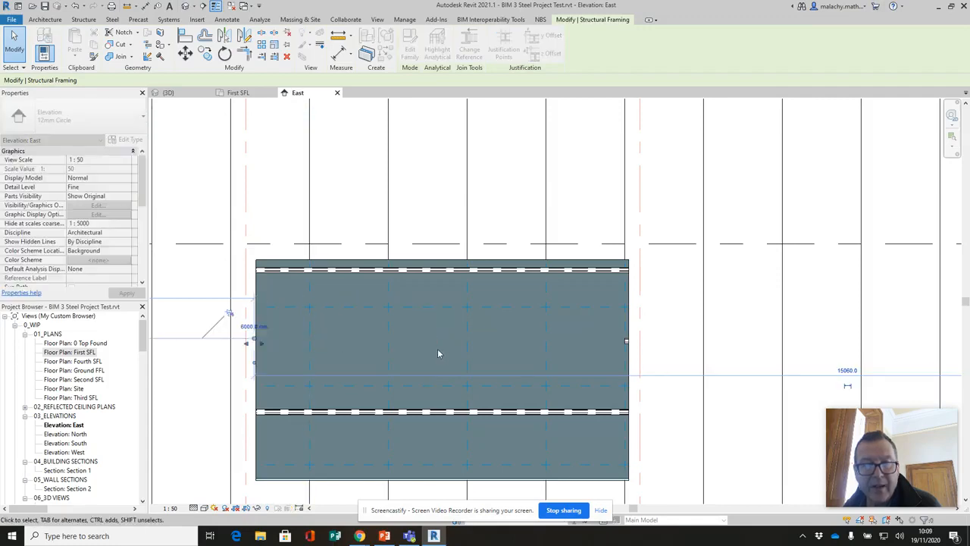
{"action": "scroll", "coordinate": [444, 346], "scroll_direction": "down", "scroll_amount": 4}
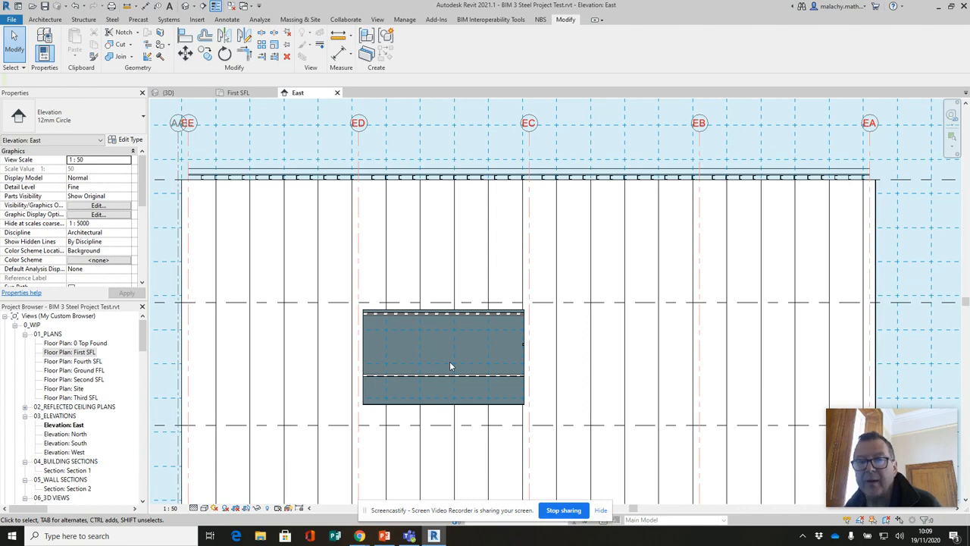
{"action": "scroll", "coordinate": [465, 351], "scroll_direction": "down", "scroll_amount": 1}
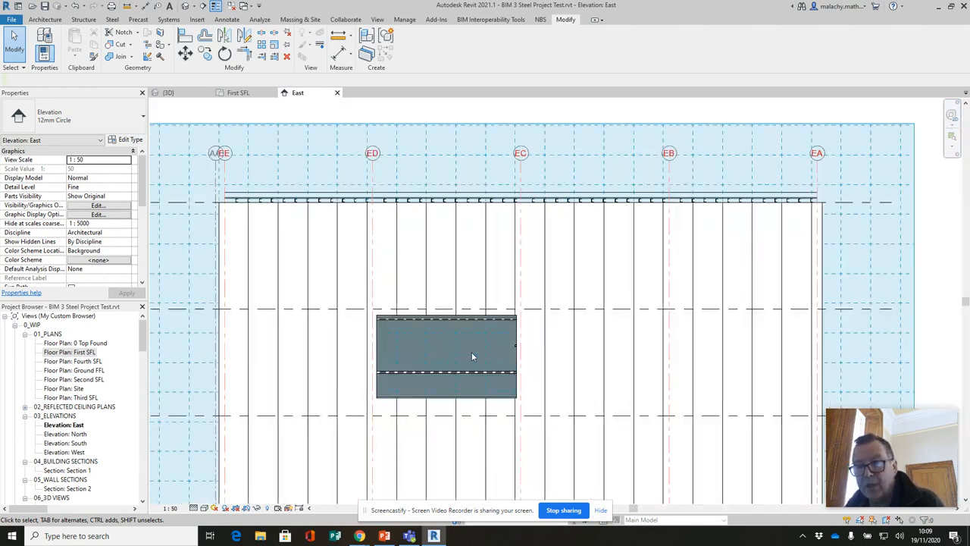
{"action": "scroll", "coordinate": [559, 326], "scroll_direction": "up", "scroll_amount": 3}
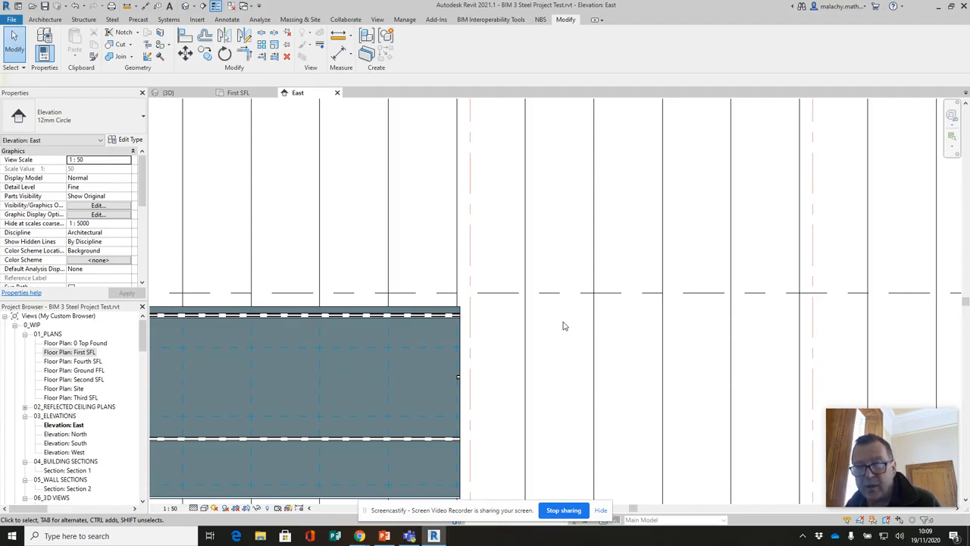
{"action": "scroll", "coordinate": [536, 345], "scroll_direction": "down", "scroll_amount": 3}
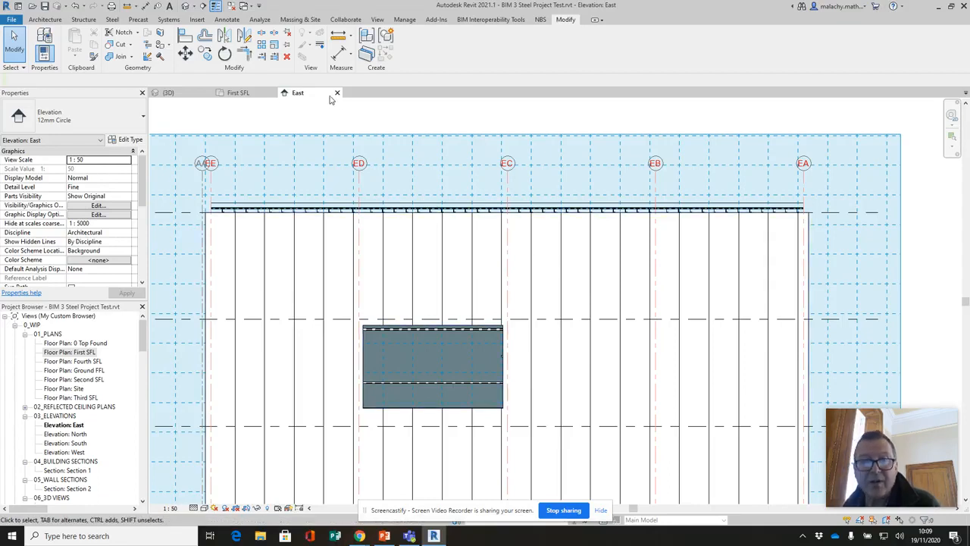
- Switch to the First SFL floor plan and follow the east cladding wall away from grid EA
{"action": "left_click", "coordinate": [238, 93]}
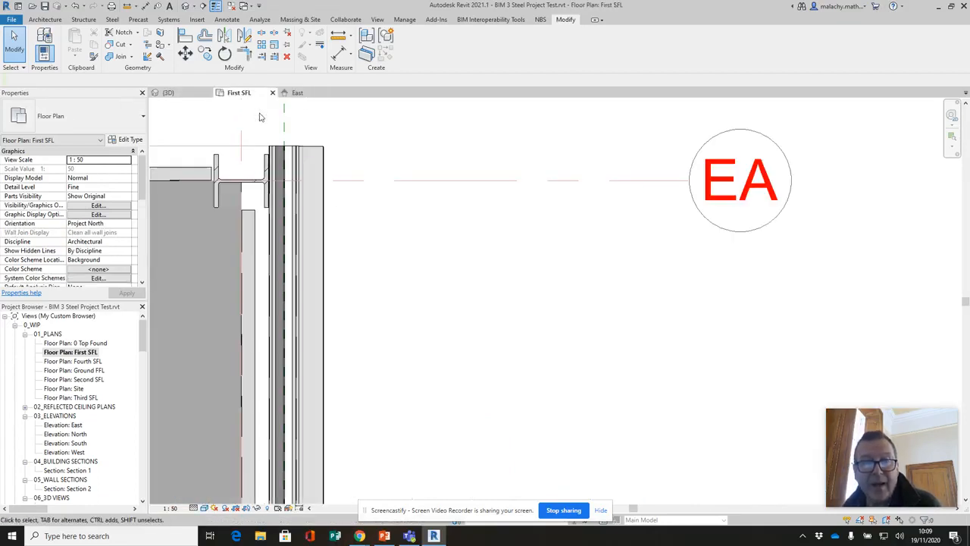
{"action": "scroll", "coordinate": [357, 262], "scroll_direction": "down", "scroll_amount": 3}
{"action": "middle_click_drag", "start_coordinate": [364, 314], "coordinate": [425, 154]}
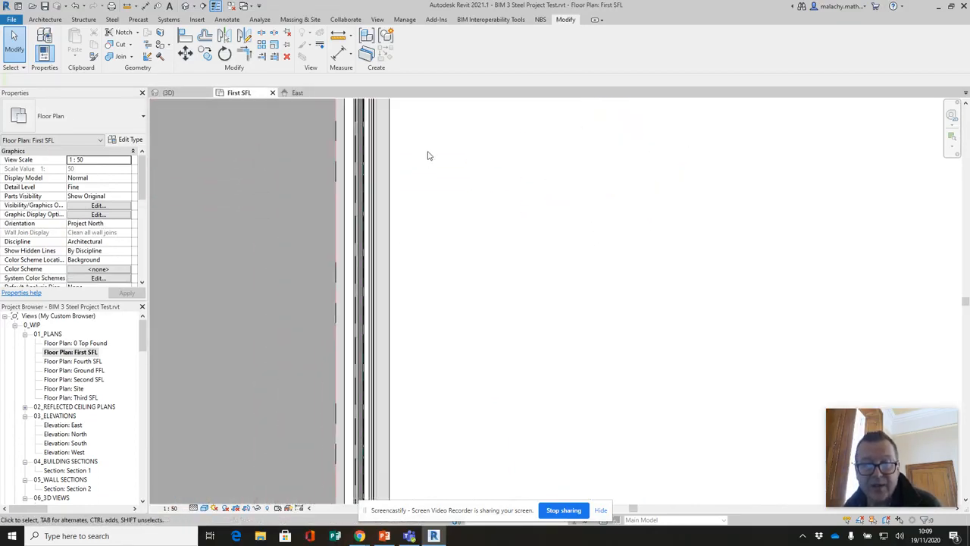
{"action": "scroll", "coordinate": [401, 370], "scroll_direction": "down", "scroll_amount": 1}
{"action": "middle_click_drag", "start_coordinate": [397, 365], "coordinate": [427, 318]}
{"action": "scroll", "coordinate": [446, 362], "scroll_direction": "down", "scroll_amount": 2}
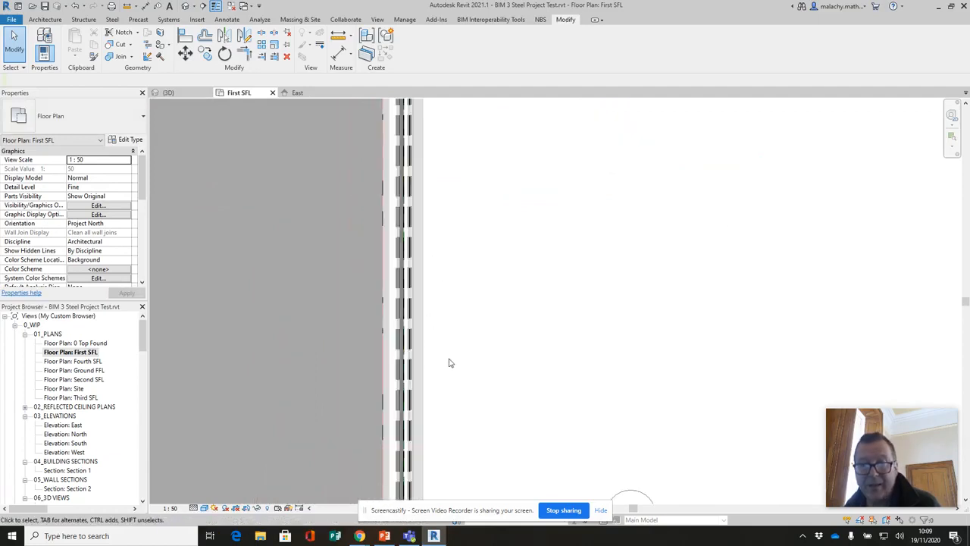